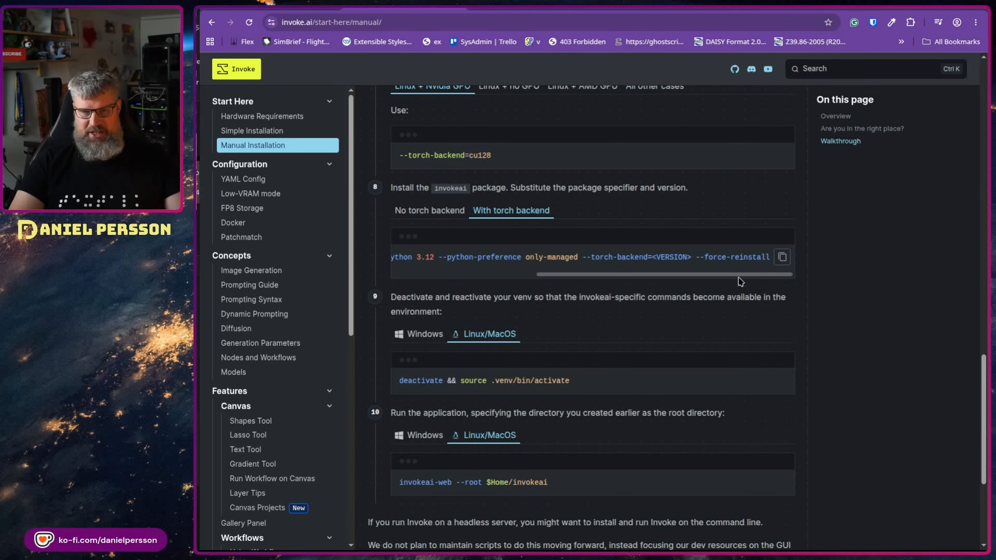
- Select the invokeai-web launch command in the documentation's code block
{"action": "left_click_drag", "start_coordinate": [718, 277], "coordinate": [450, 283]}
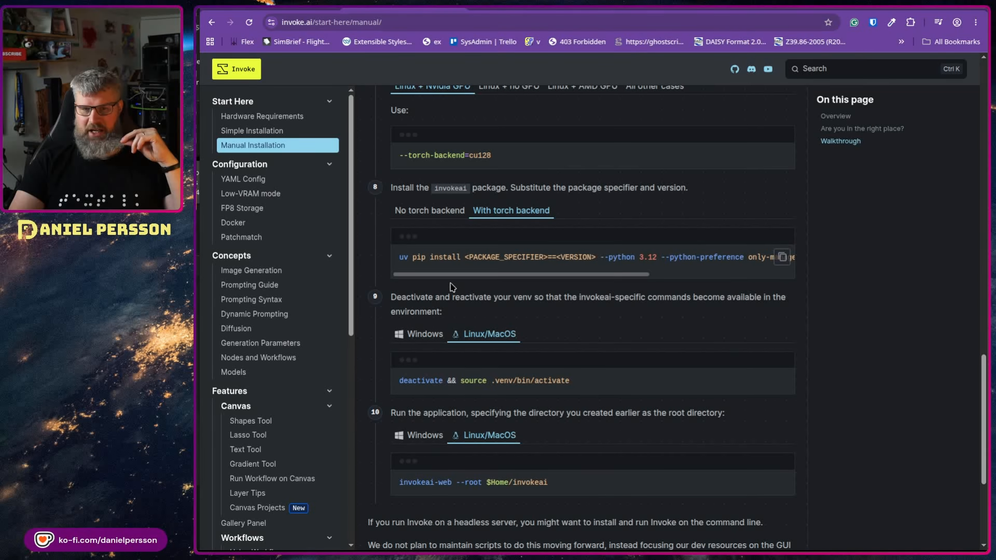
{"action": "scroll", "coordinate": [592, 250], "scroll_direction": "down", "scroll_amount": 3}
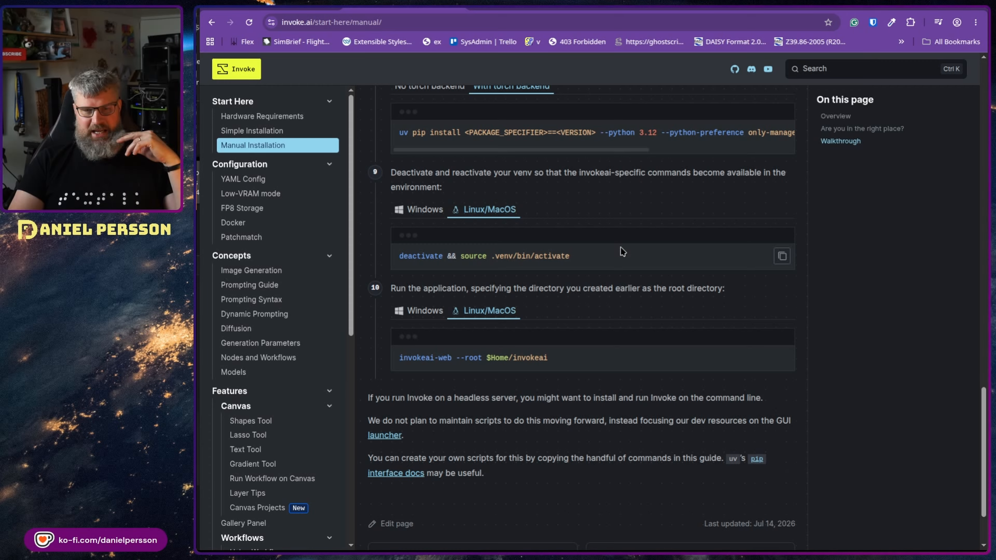
{"action": "triple_click", "coordinate": [555, 358]}
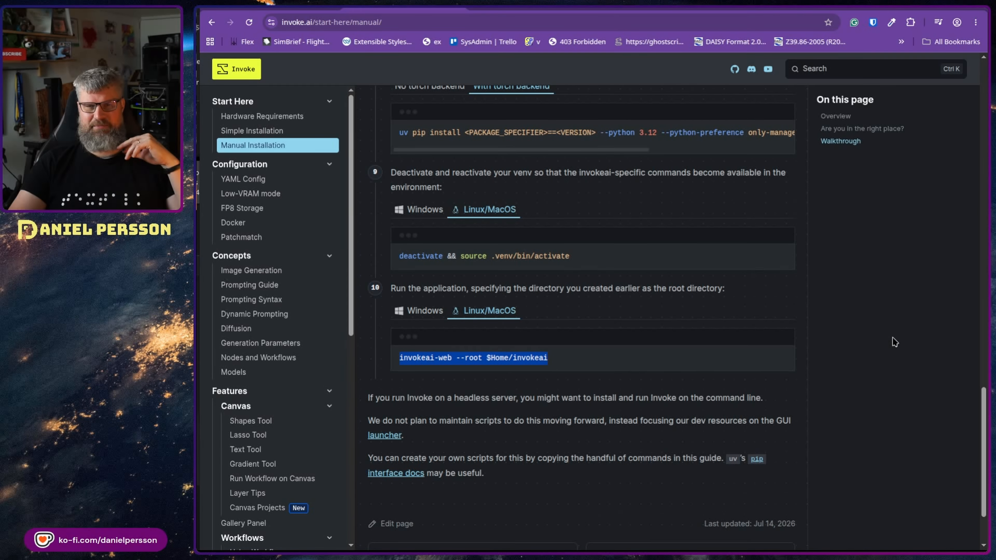
- Scroll back up the docs and switch to the Invoke app at localhost:9090
{"action": "scroll", "coordinate": [771, 393], "scroll_direction": "up", "scroll_amount": 5}
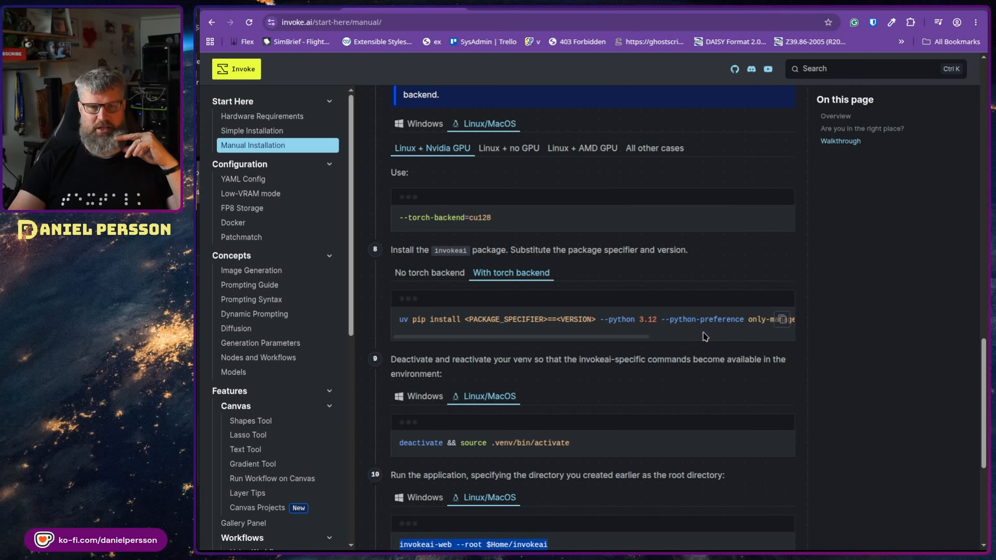
{"action": "scroll", "coordinate": [711, 314], "scroll_direction": "up", "scroll_amount": 3}
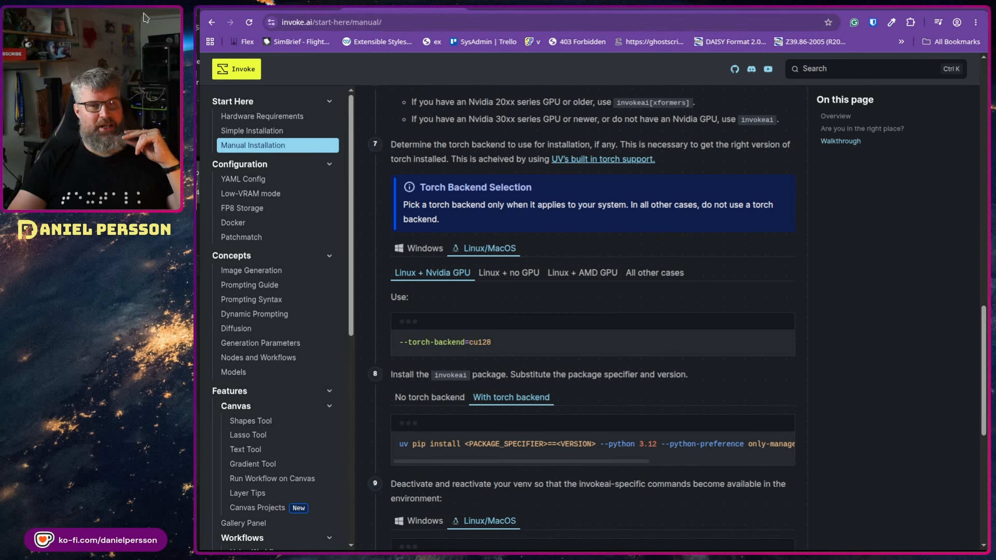
{"action": "left_click", "coordinate": [252, 9]}
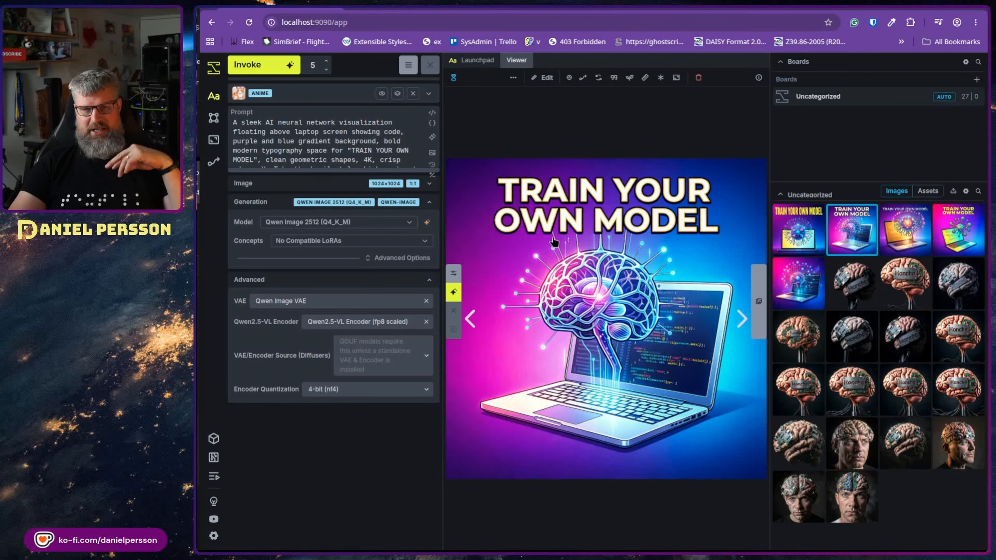
- Preview each of the four generated TRAIN YOUR OWN MODEL thumbnails
{"action": "left_click", "coordinate": [817, 234]}
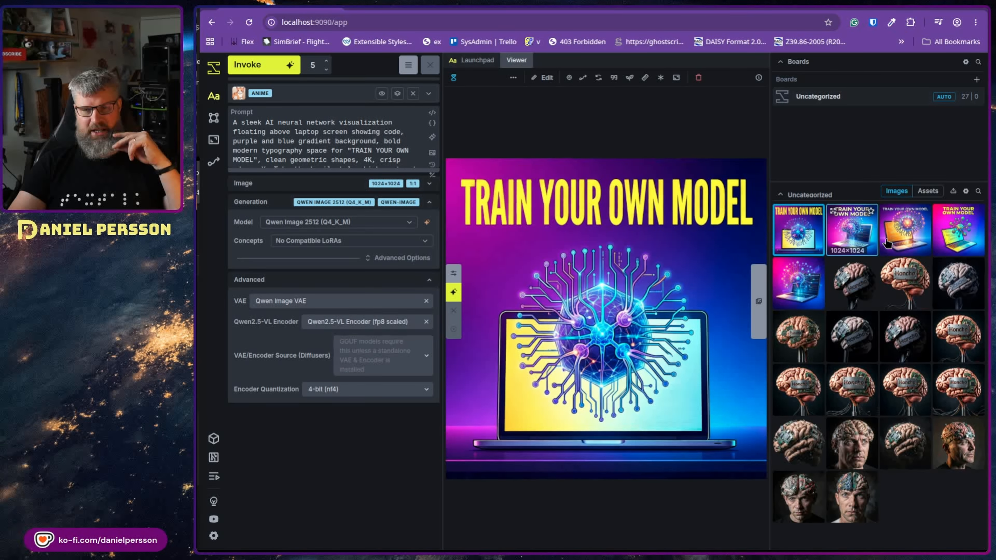
{"action": "left_click", "coordinate": [858, 236]}
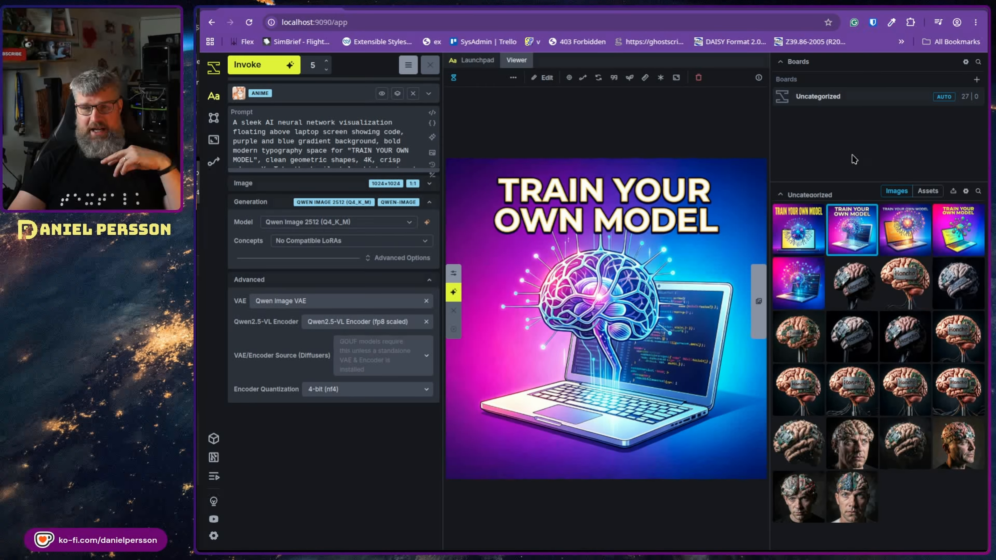
{"action": "left_click", "coordinate": [920, 234]}
{"action": "left_click", "coordinate": [958, 231]}
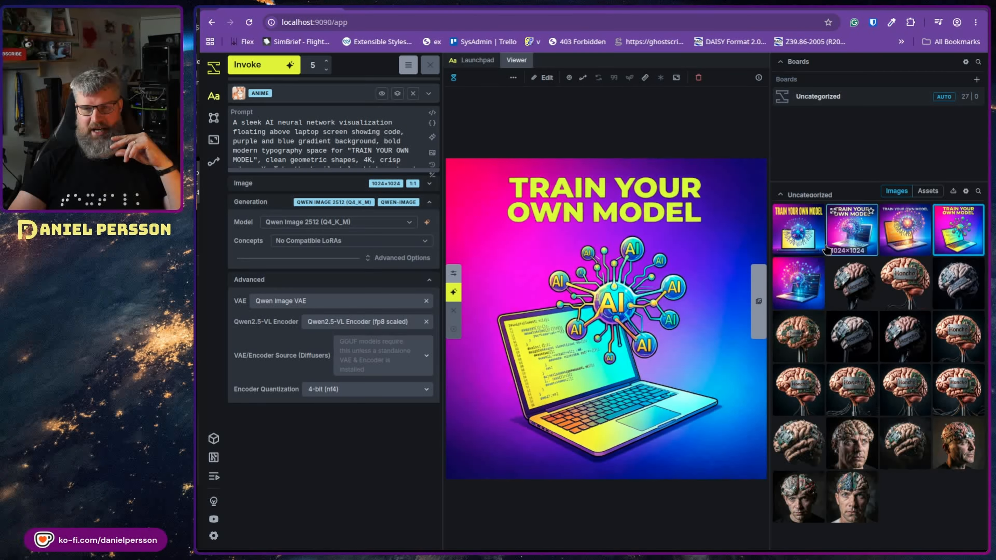
- Return to the first image and expand its Image settings showing 1:1, 1024×1024
{"action": "left_click", "coordinate": [798, 231]}
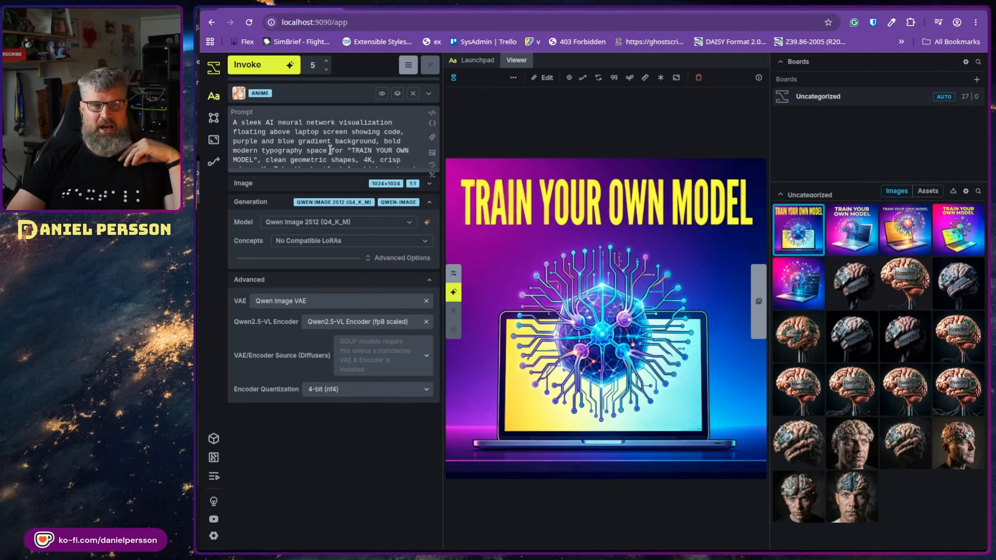
{"action": "left_click", "coordinate": [428, 187]}
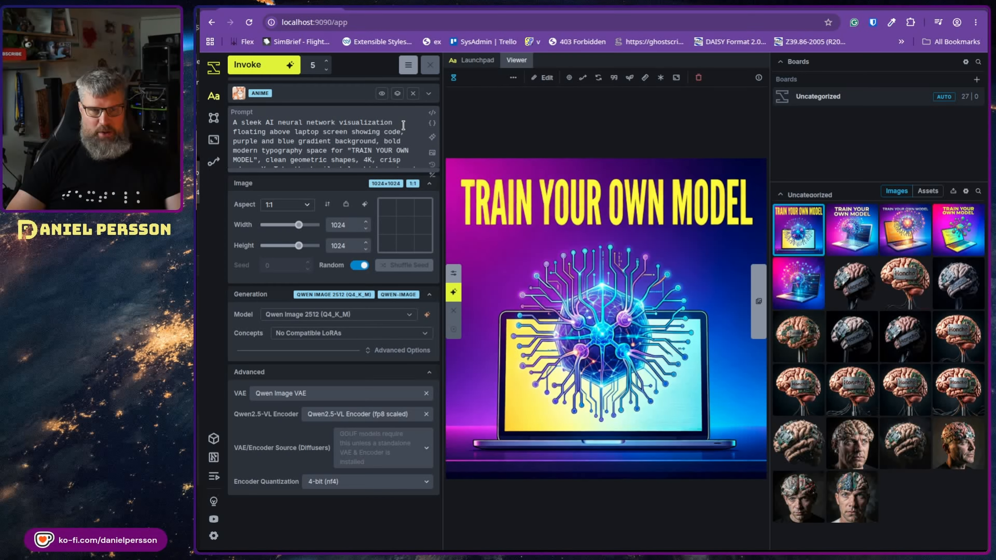
{"action": "scroll", "coordinate": [282, 132], "scroll_direction": "down", "scroll_amount": 2}
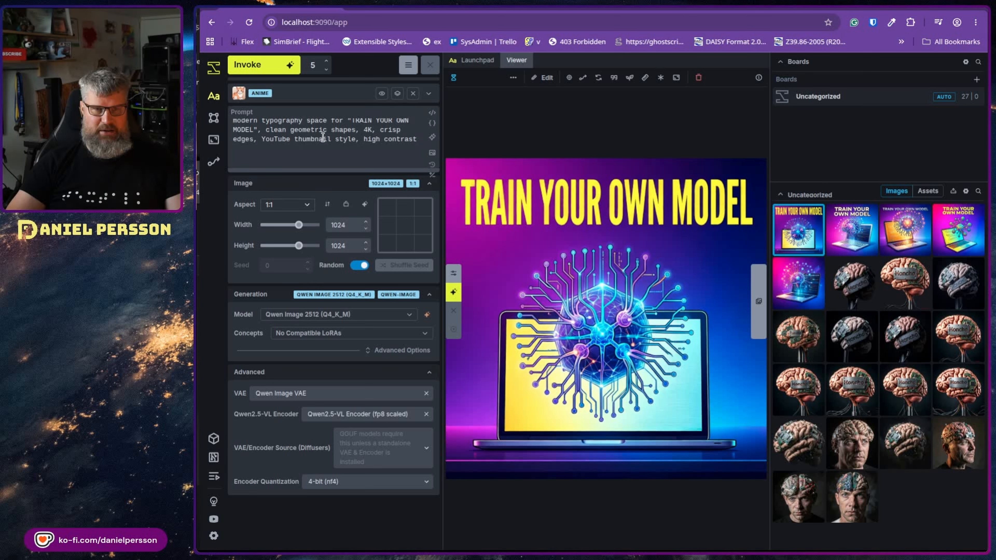
{"action": "scroll", "coordinate": [353, 156], "scroll_direction": "up", "scroll_amount": 2}
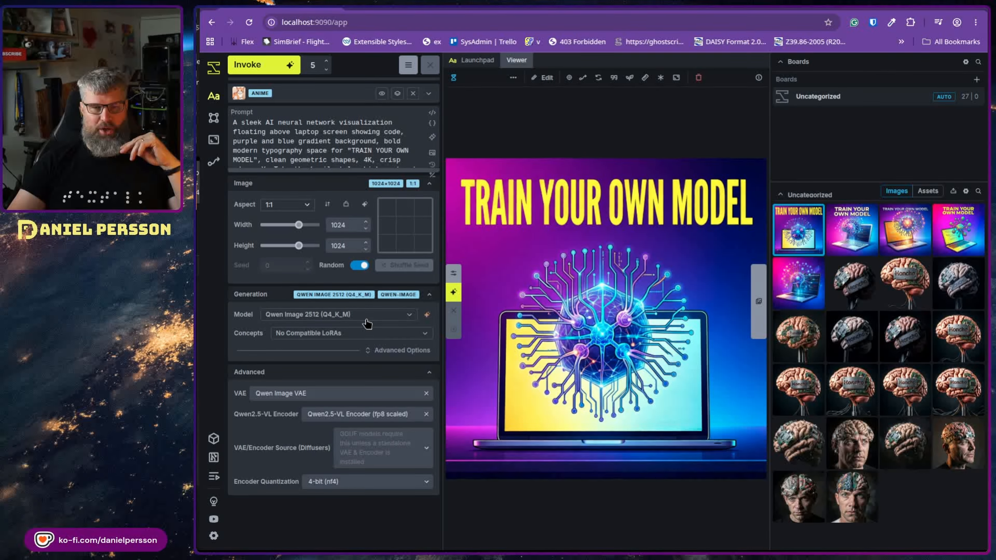
- Inspect the model, LoRA concept and VAE dropdowns without changing anything
{"action": "left_click", "coordinate": [350, 316]}
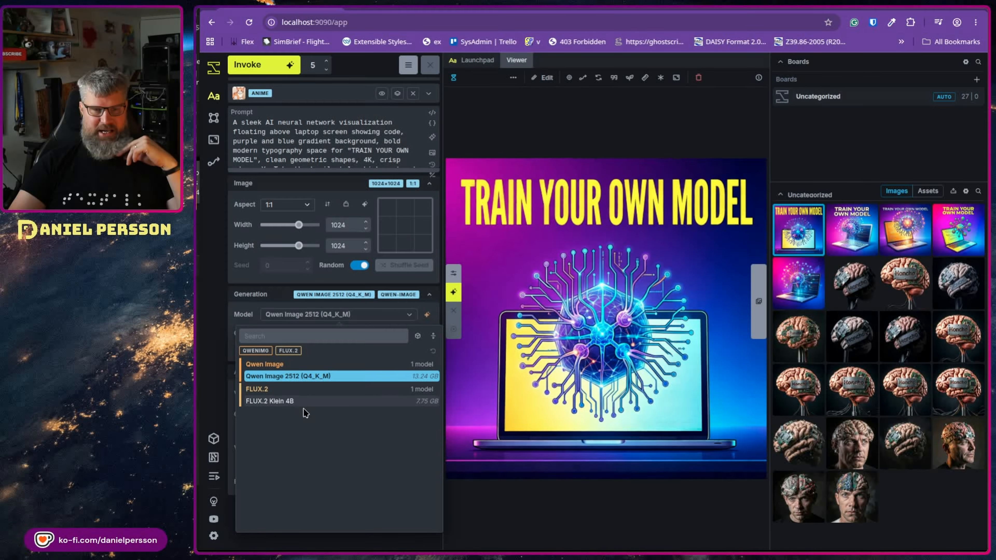
{"action": "left_click", "coordinate": [374, 316]}
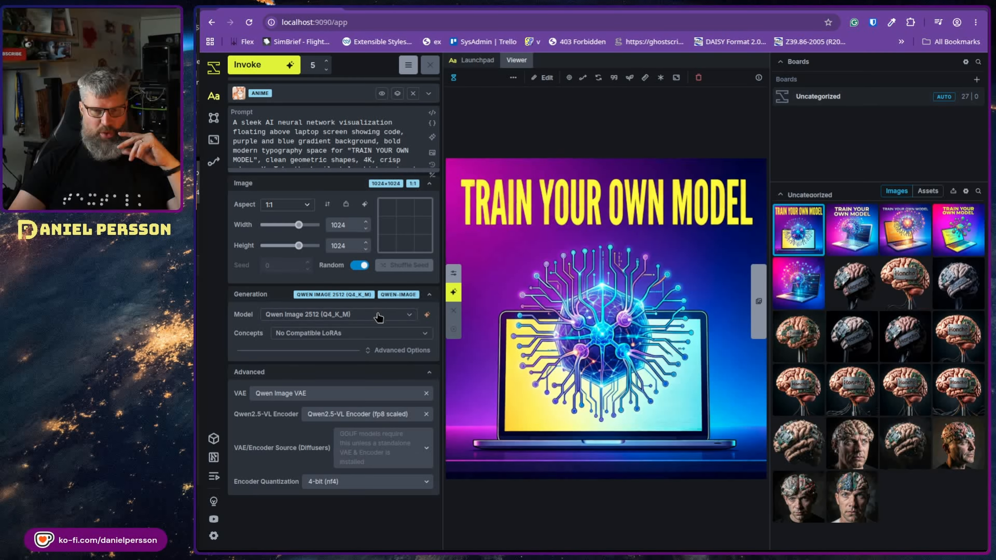
{"action": "left_click", "coordinate": [352, 334]}
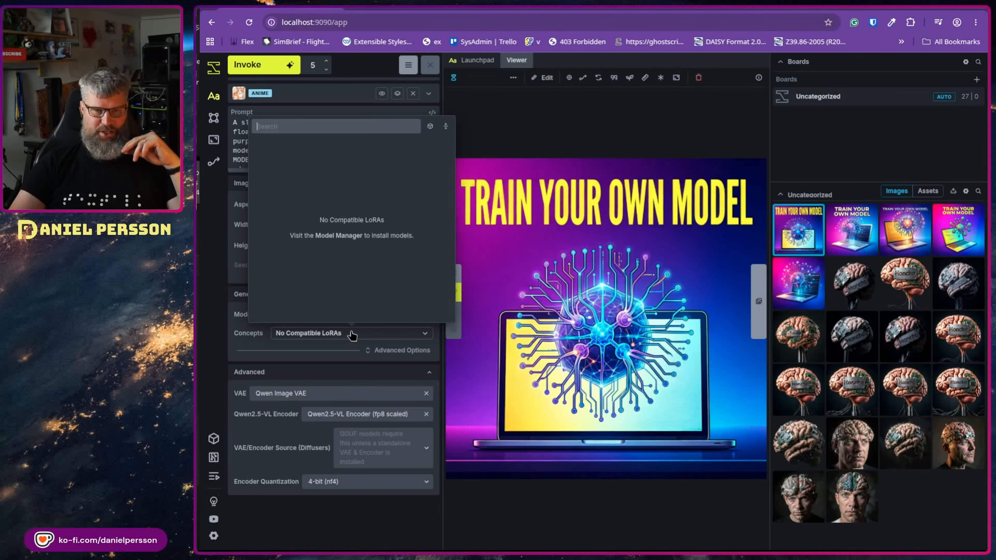
{"action": "left_click", "coordinate": [351, 337]}
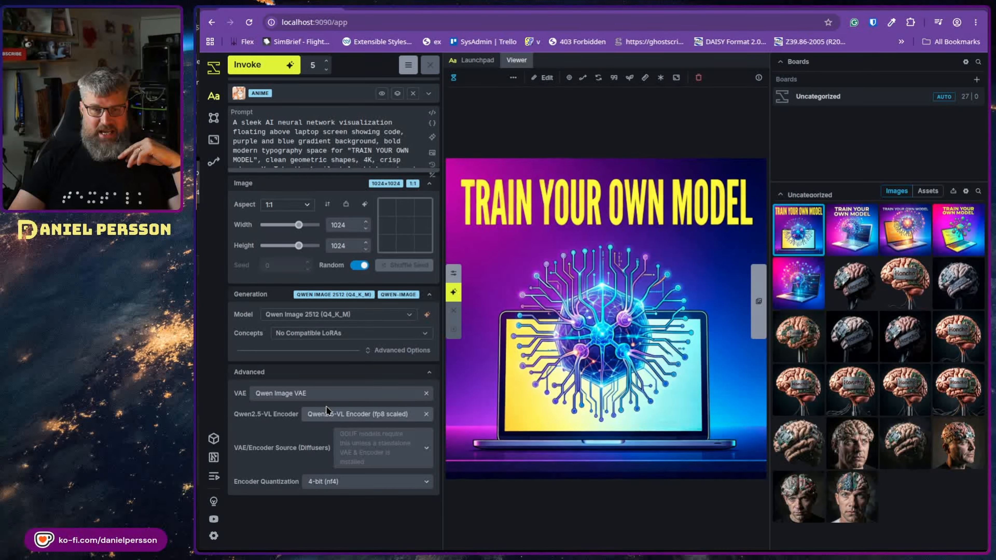
{"action": "left_click", "coordinate": [405, 392]}
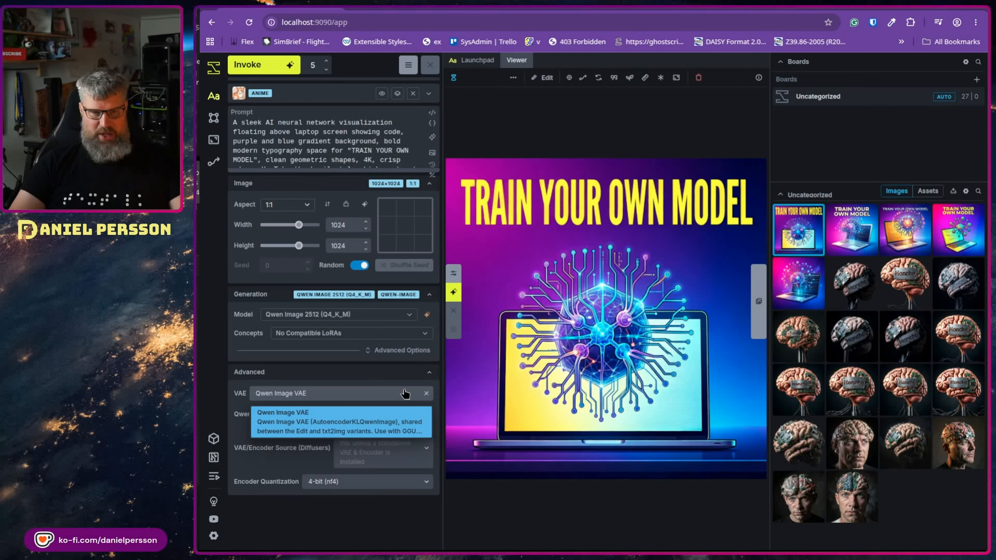
{"action": "left_click", "coordinate": [405, 392]}
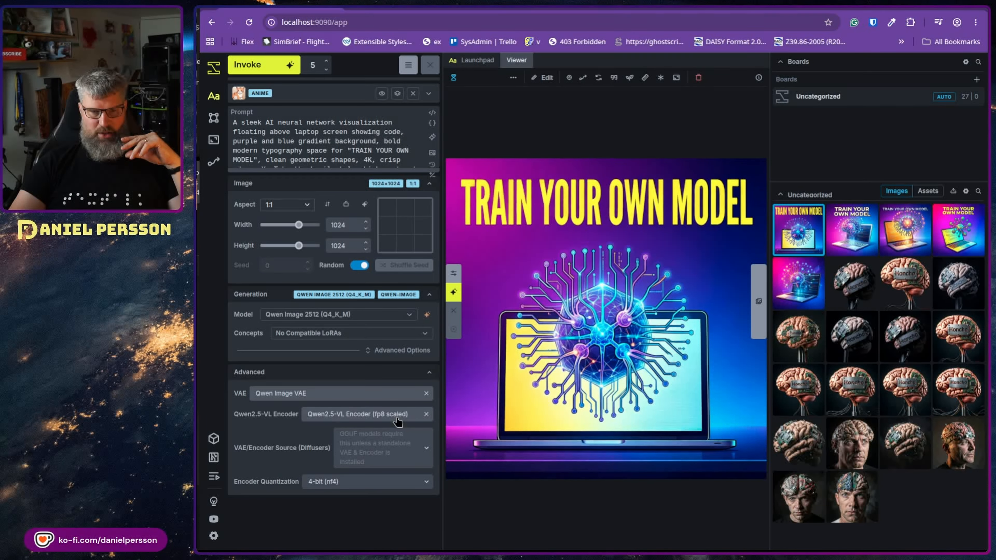
- Keep Encoder Quantization at 4-bit (nf4) and open the Model Manager
{"action": "left_click", "coordinate": [373, 487]}
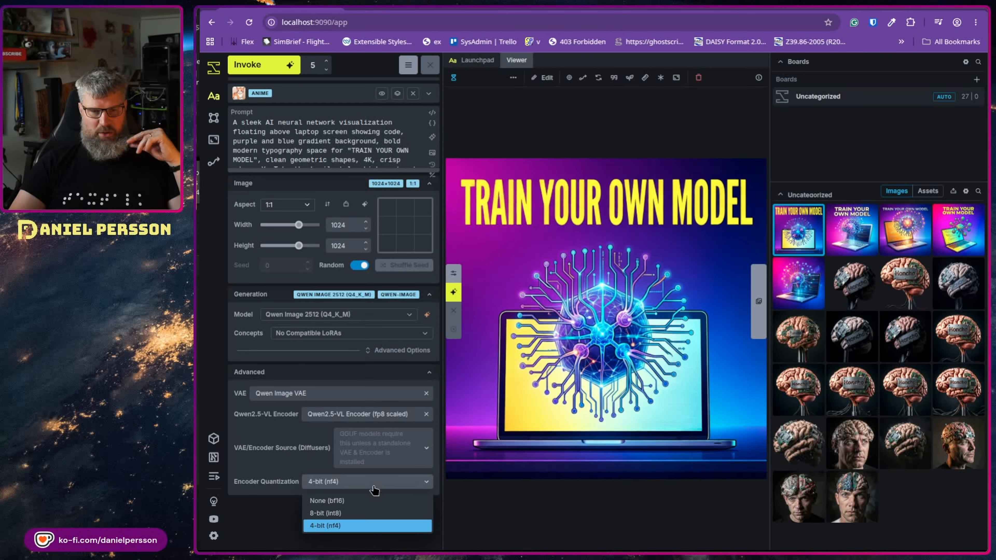
{"action": "left_click", "coordinate": [374, 489]}
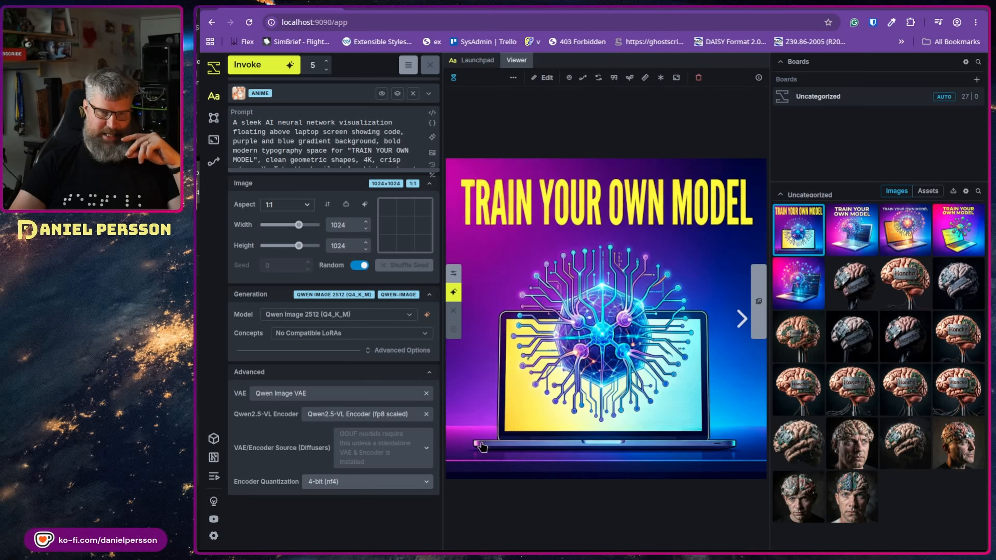
{"action": "left_click", "coordinate": [214, 439]}
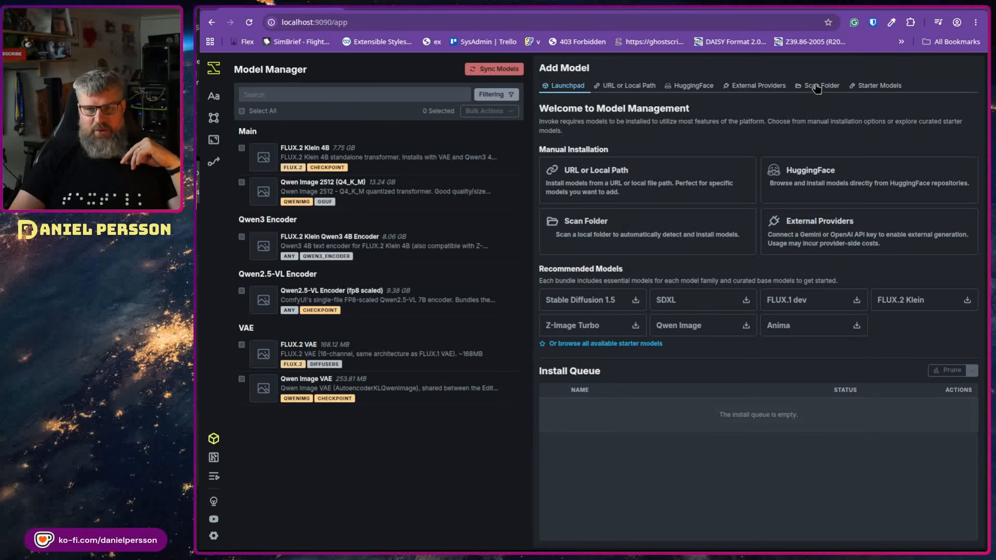
- Browse the Starter Models list, then go back to the Generate view with the TRAIN YOUR OWN MODEL image
{"action": "left_click", "coordinate": [892, 87]}
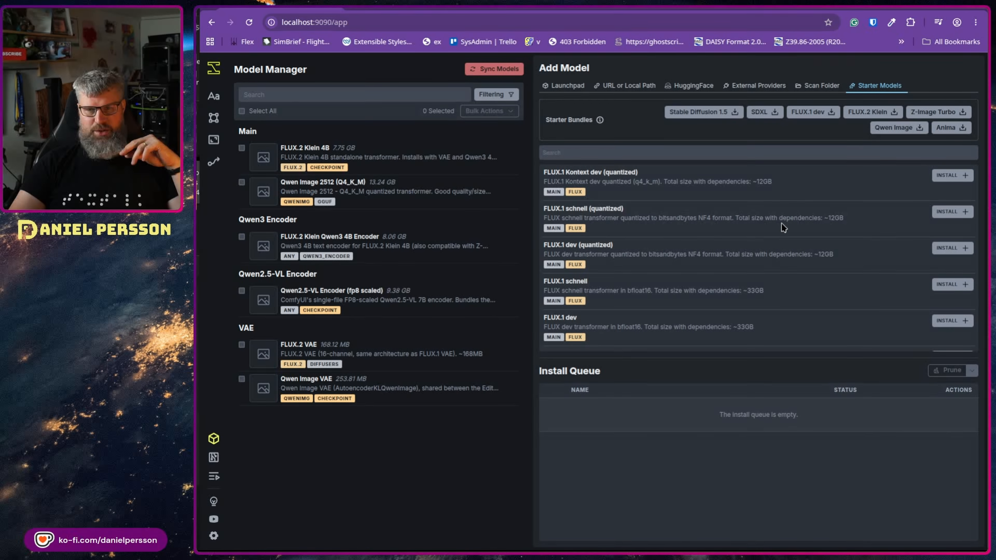
{"action": "scroll", "coordinate": [782, 220], "scroll_direction": "down", "scroll_amount": 15}
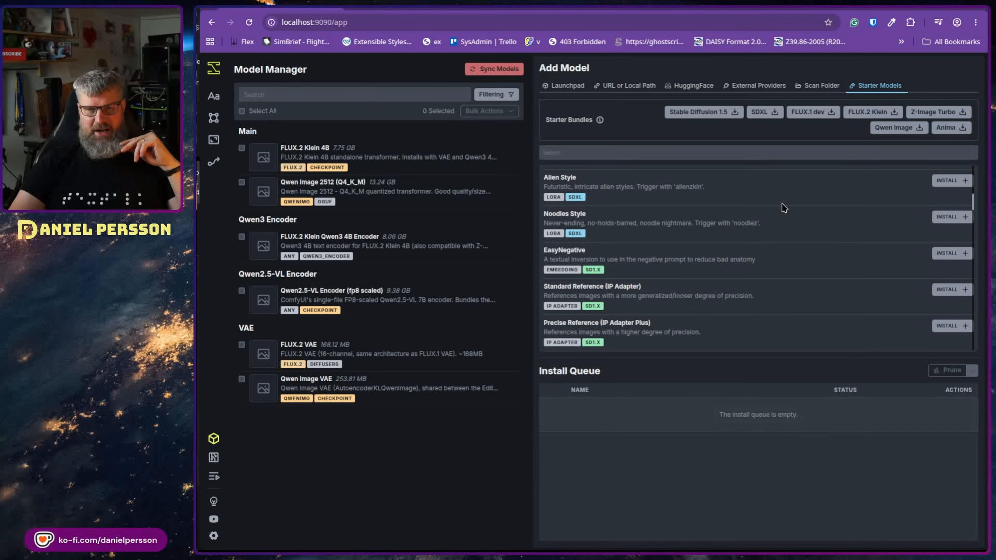
{"action": "scroll", "coordinate": [783, 207], "scroll_direction": "down", "scroll_amount": 8}
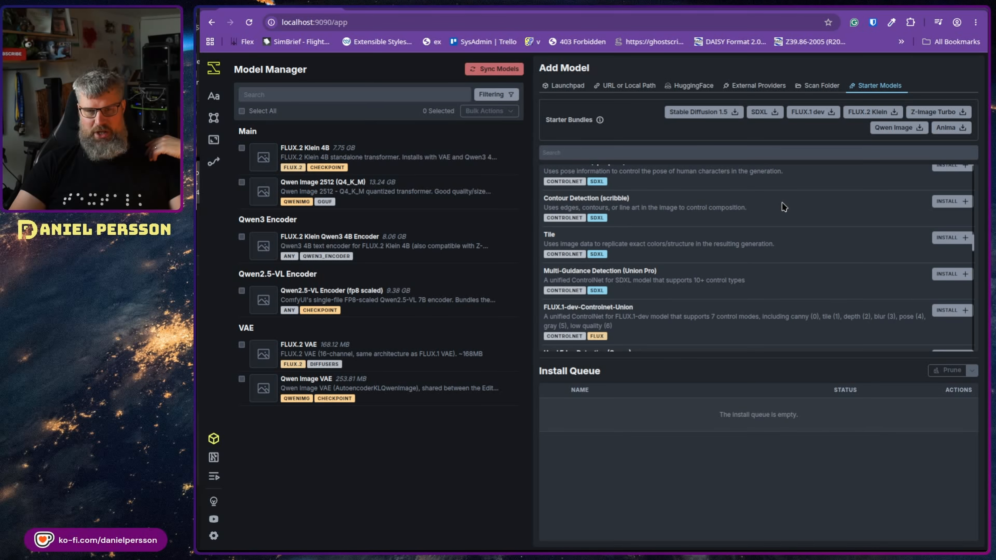
{"action": "scroll", "coordinate": [757, 235], "scroll_direction": "down", "scroll_amount": 10}
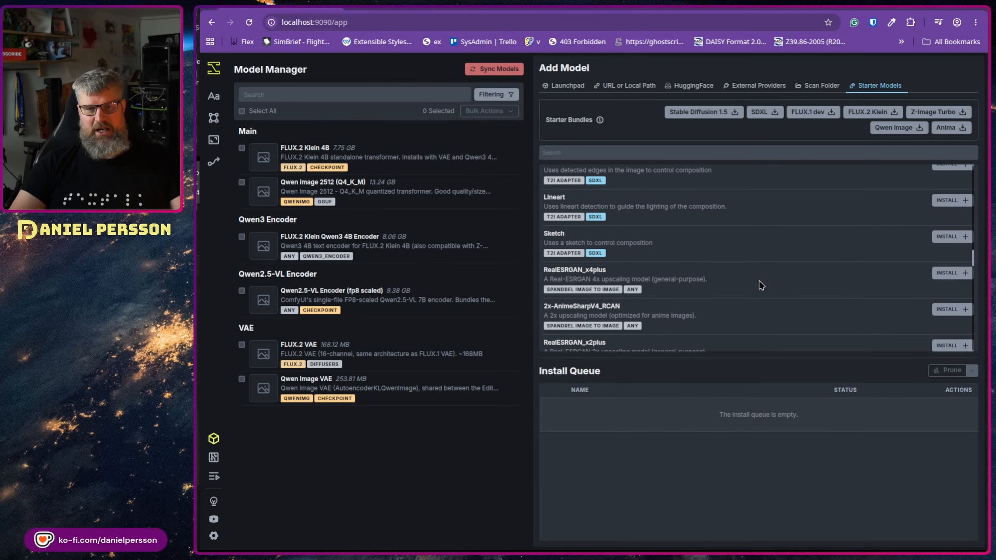
{"action": "scroll", "coordinate": [774, 270], "scroll_direction": "up", "scroll_amount": 20}
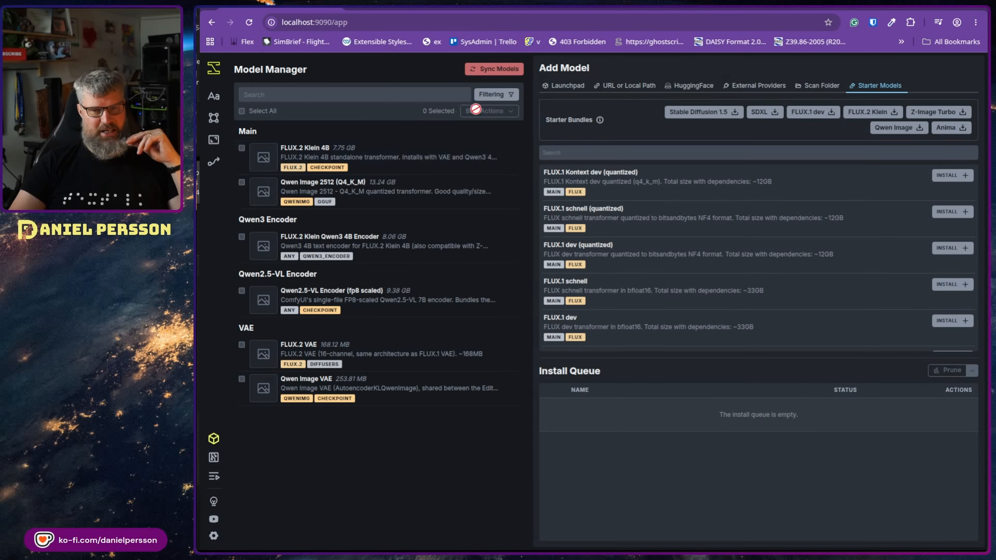
{"action": "left_click", "coordinate": [213, 96]}
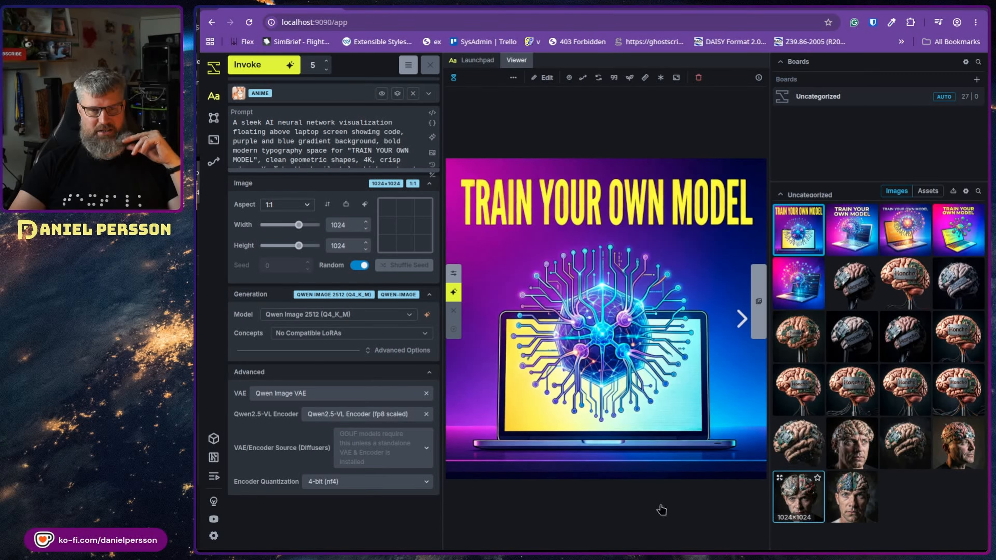
- View the brain image on the Canvas with the Eraser tool selected, then open the Upscale workspace
{"action": "left_click", "coordinate": [211, 121]}
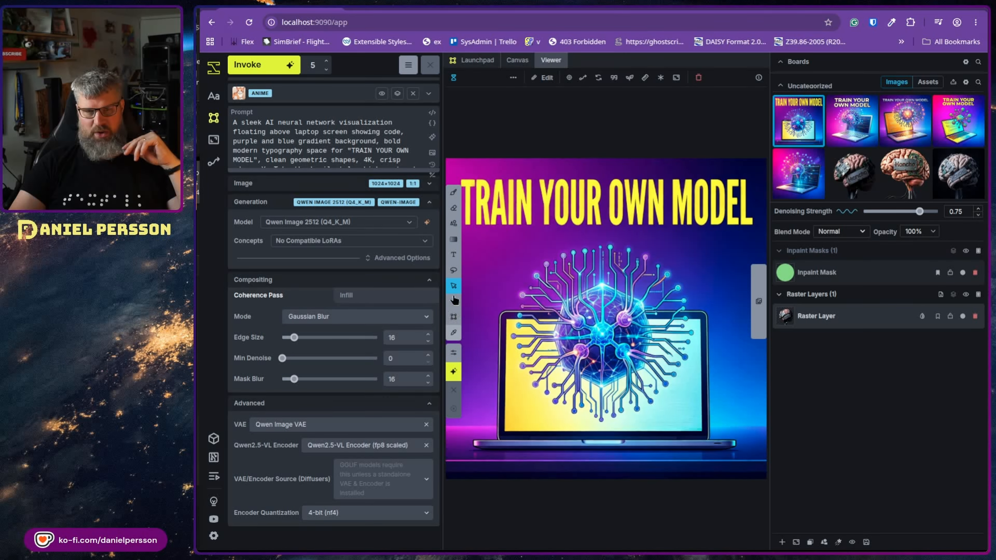
{"action": "left_click", "coordinate": [455, 209]}
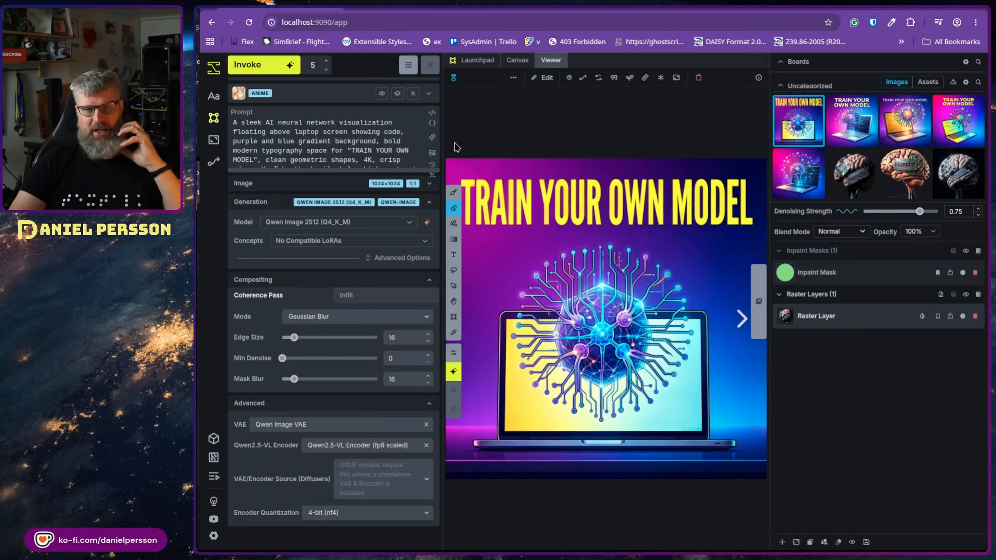
{"action": "left_click", "coordinate": [517, 60]}
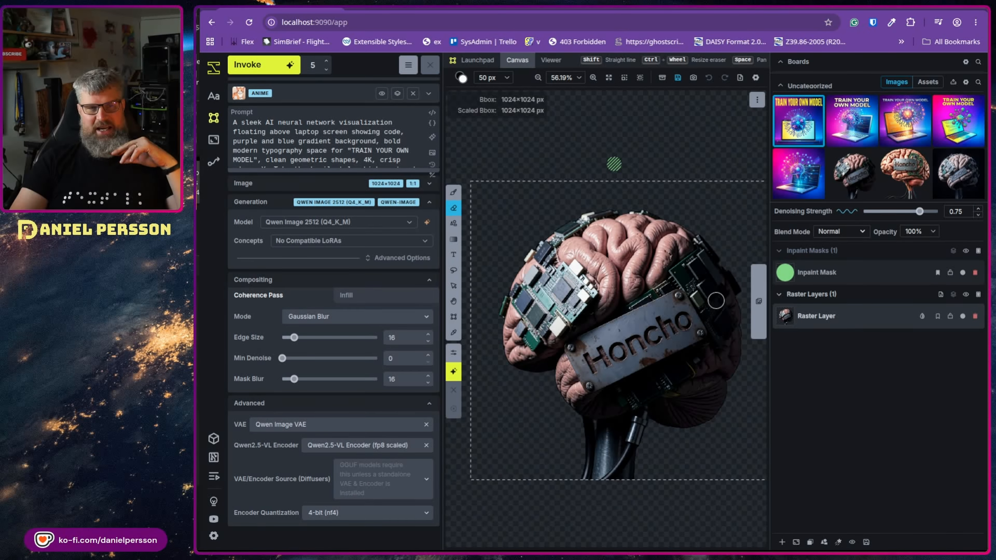
{"action": "left_click", "coordinate": [213, 140]}
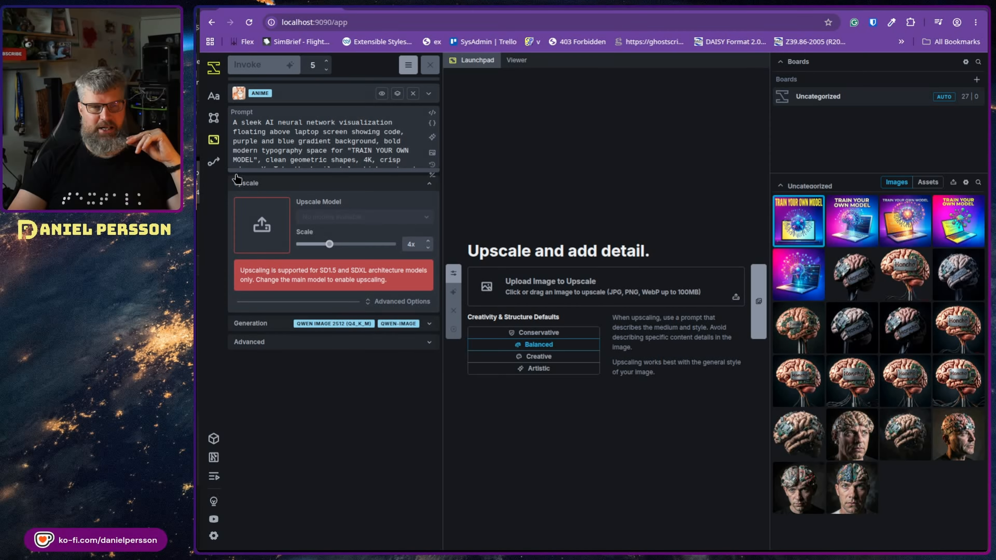
- Visit Workflows and Custom Nodes, then show the Queue with 38 completed and 5 canceled jobs
{"action": "left_click", "coordinate": [212, 162]}
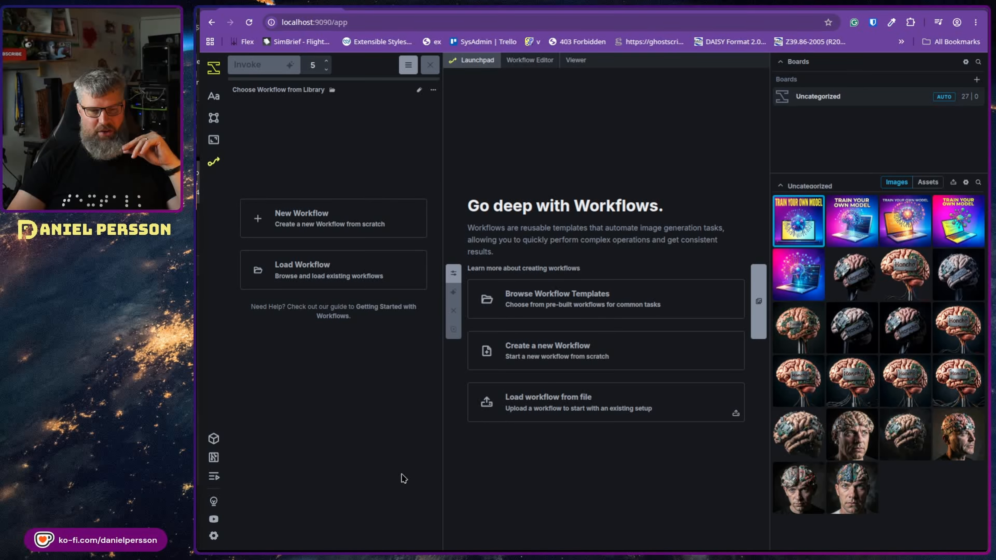
{"action": "left_click", "coordinate": [215, 461]}
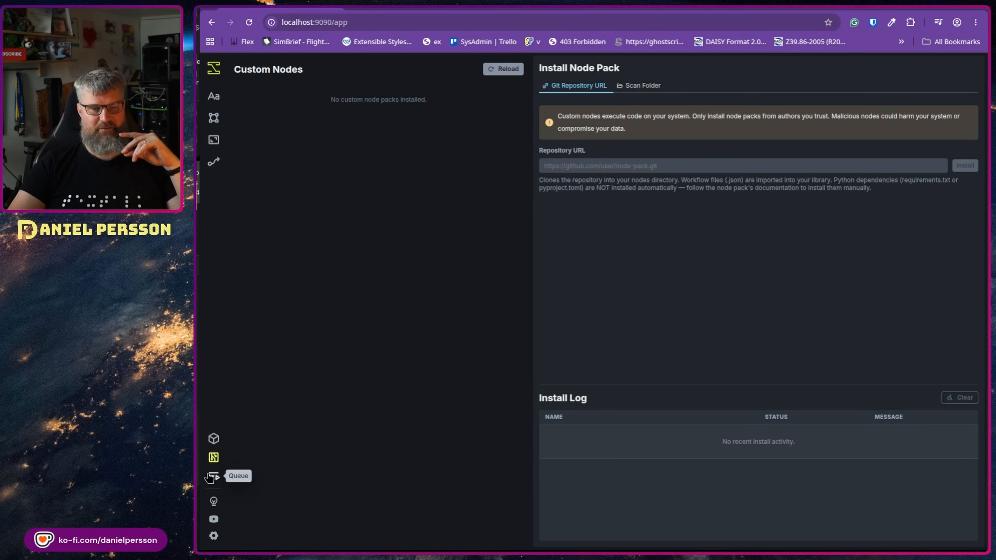
{"action": "left_click", "coordinate": [214, 476]}
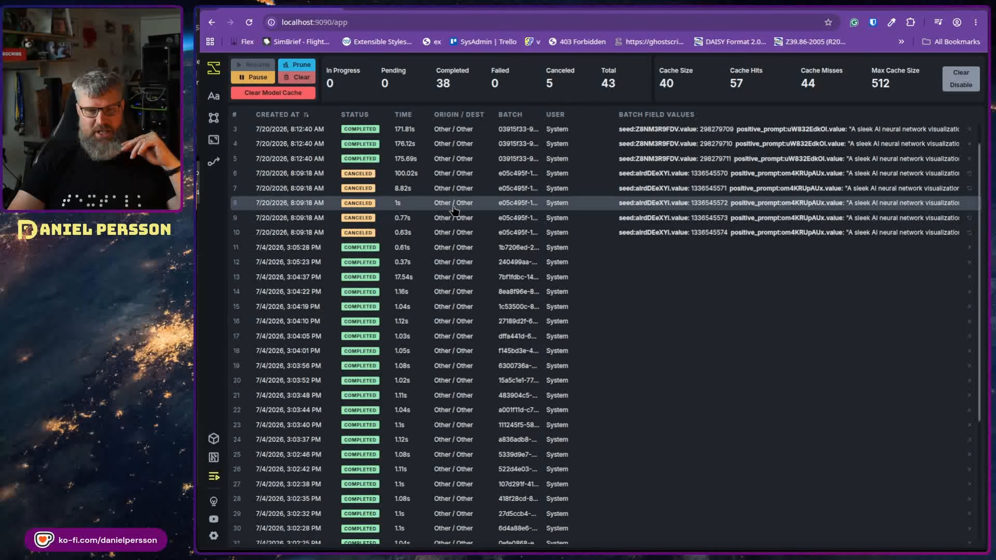
- Scroll the queue table, then return to the Generate view with the TRAIN YOUR OWN MODEL image
{"action": "scroll", "coordinate": [462, 196], "scroll_direction": "down", "scroll_amount": 3}
{"action": "scroll", "coordinate": [435, 182], "scroll_direction": "up", "scroll_amount": 3}
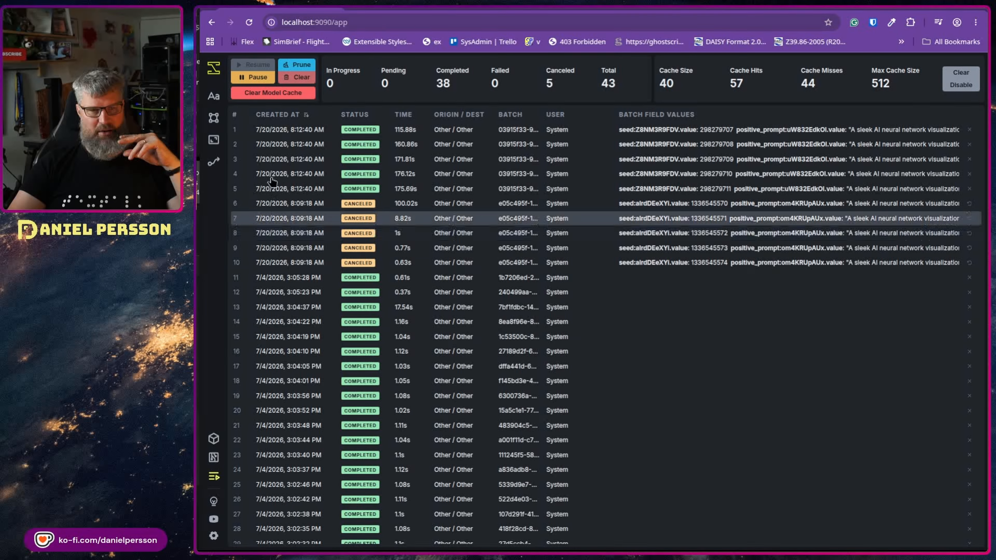
{"action": "left_click", "coordinate": [214, 97]}
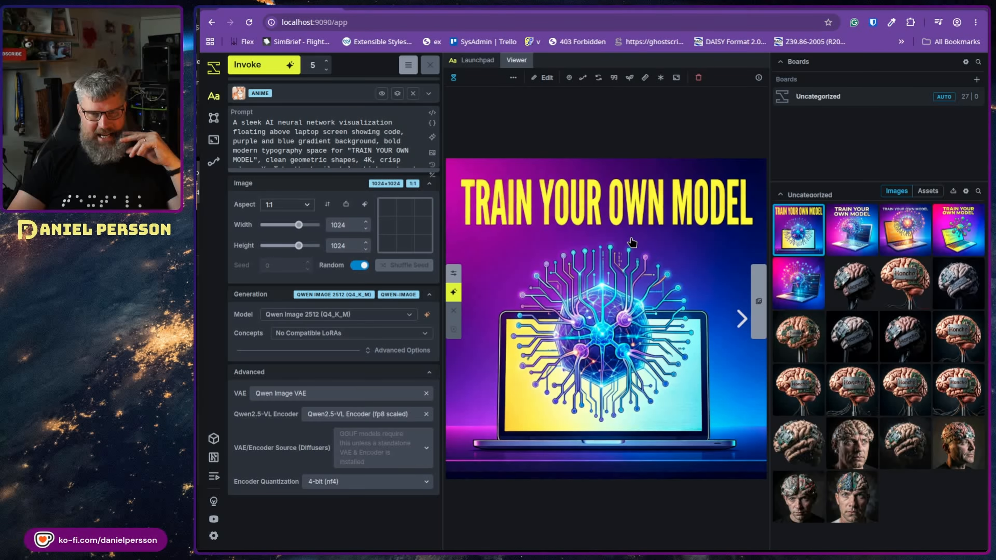